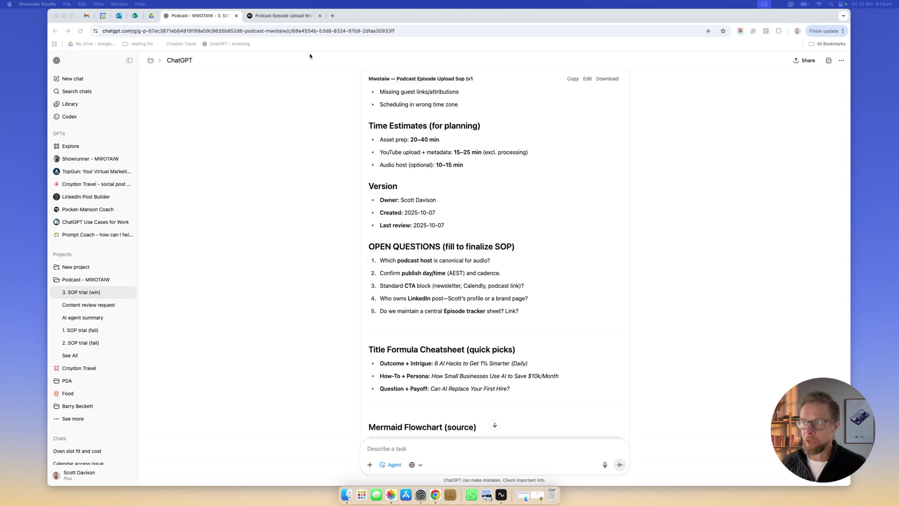
Switch to the Podcast Episode Upload Workflow notebook in NotebookLM and highlight the full SOP-creation prompt in its chat.
left_click(279, 17)
left_click(279, 16)
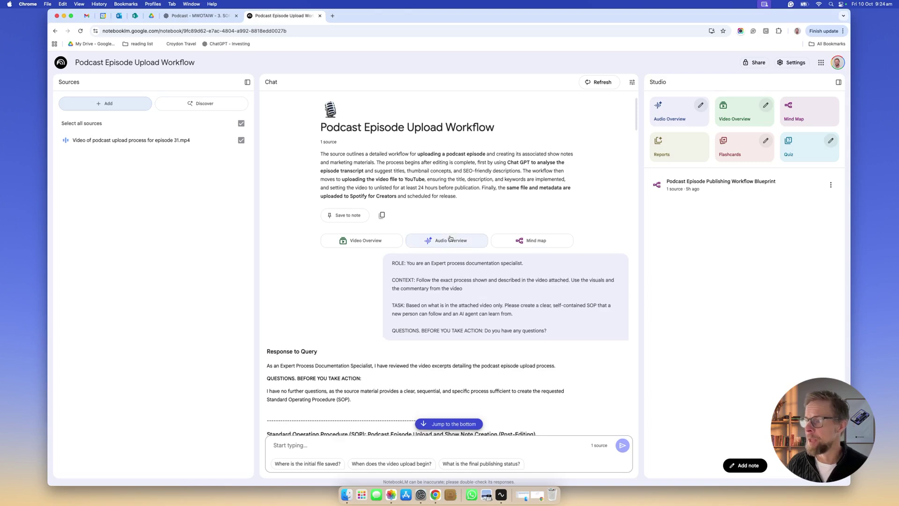
scroll(440, 225, "down", 2)
scroll(416, 248, "up", 1)
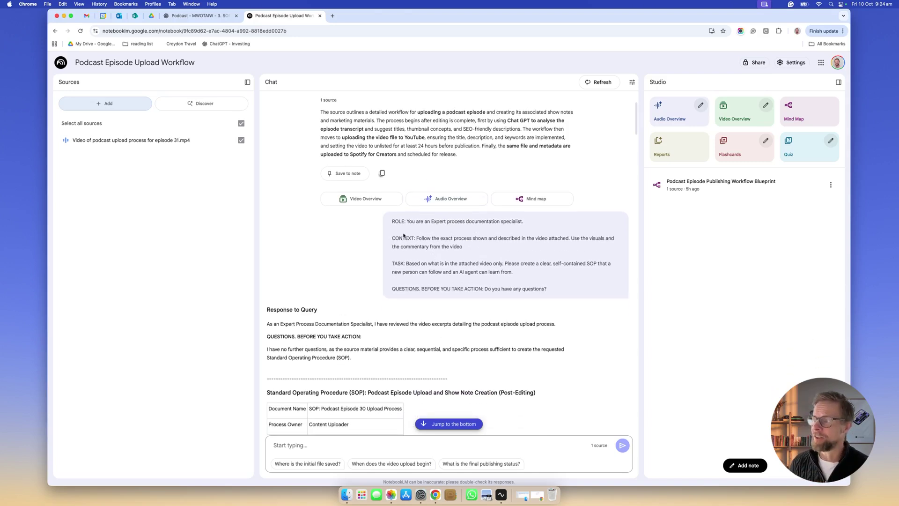
left_click_drag(391, 223, 556, 296)
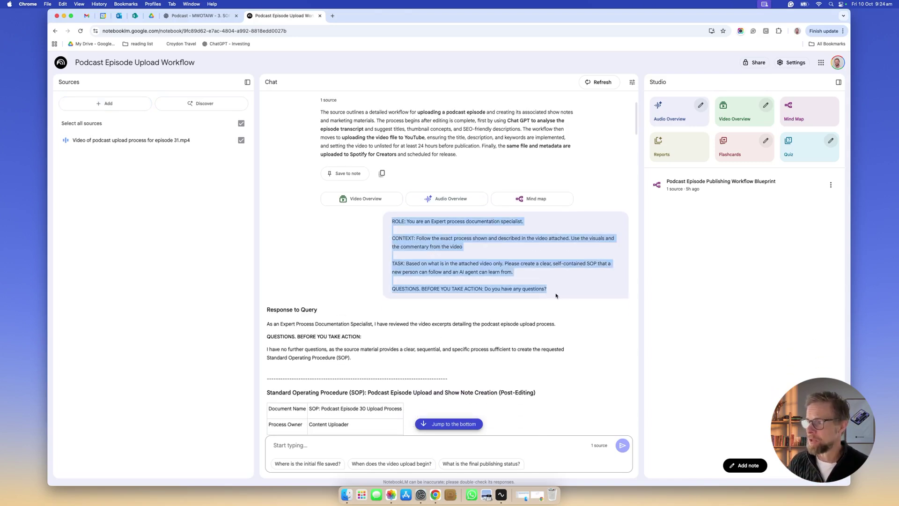
scroll(417, 251, "down", 2)
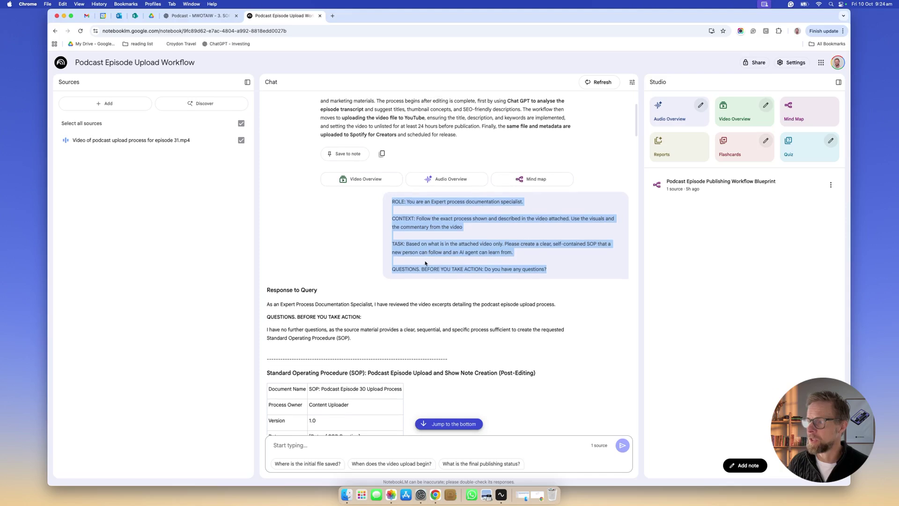
scroll(425, 266, "down", 2)
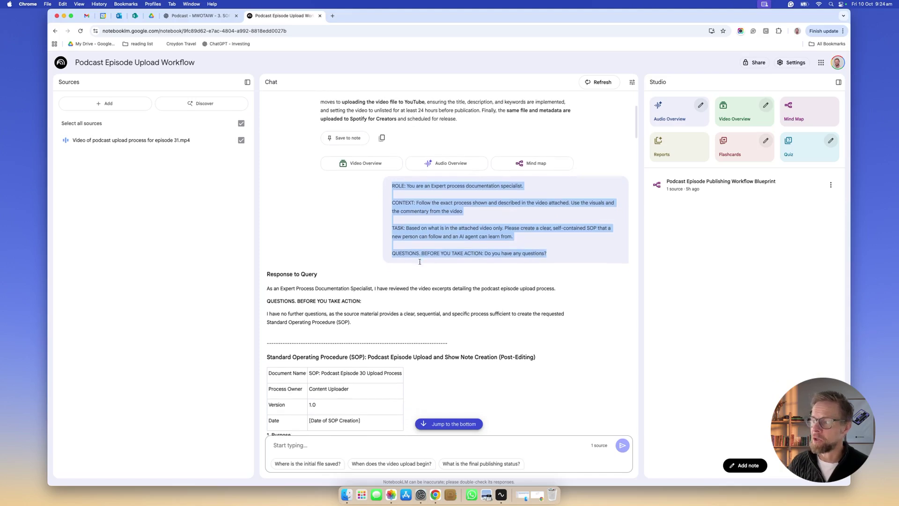
scroll(347, 237, "down", 1)
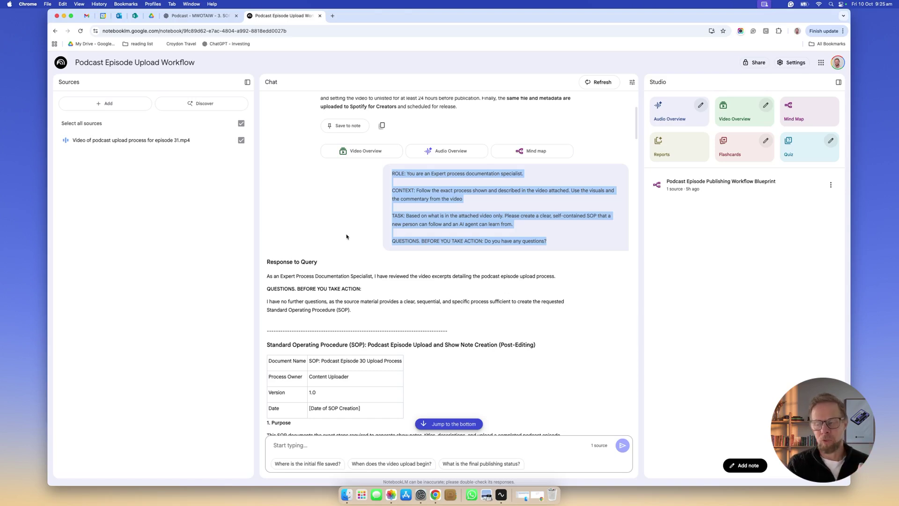
Examine the opening of the generated SOP, from the reply to the prompt through its document details, purpose, prerequisites and tools.
scroll(376, 228, "down", 5)
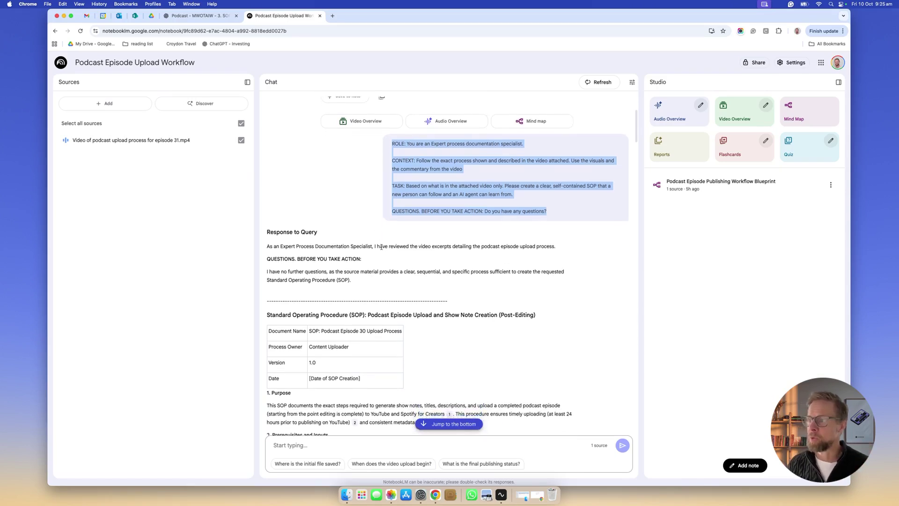
scroll(381, 249, "down", 3)
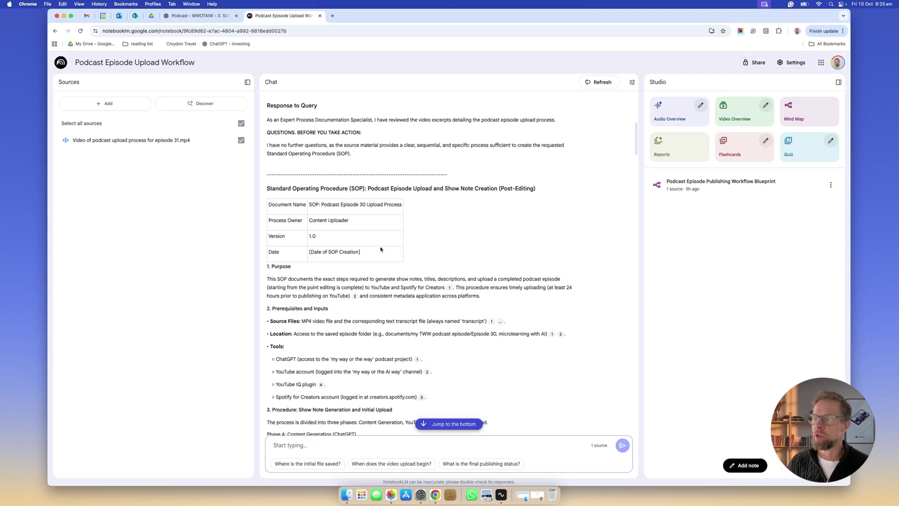
scroll(405, 282, "down", 1)
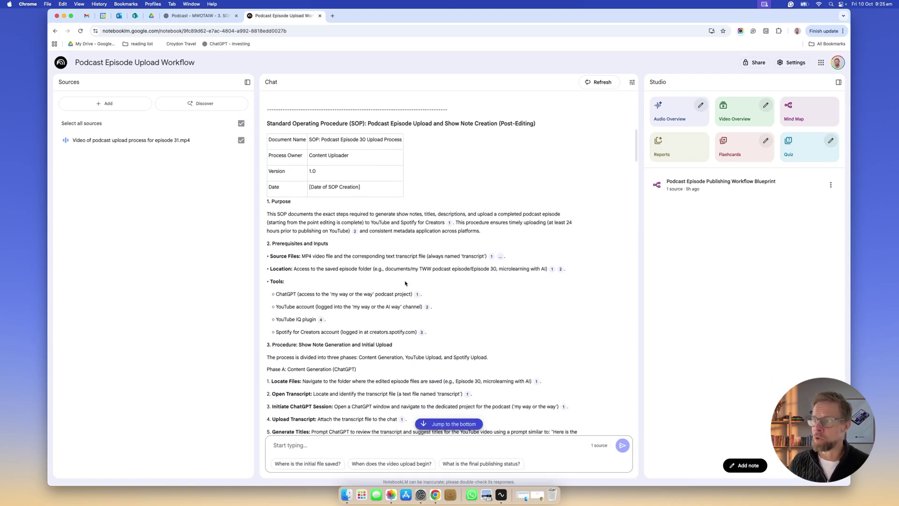
scroll(406, 283, "down", 2)
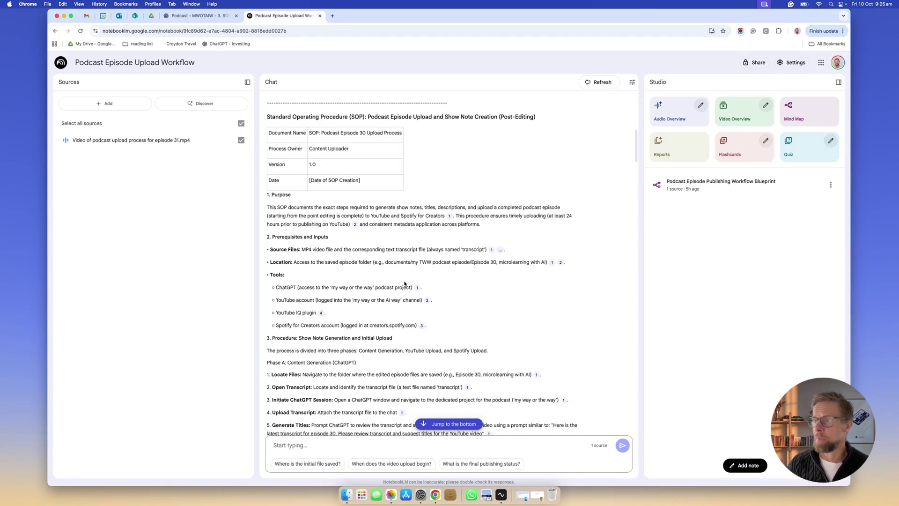
scroll(406, 282, "down", 1)
scroll(404, 283, "down", 1)
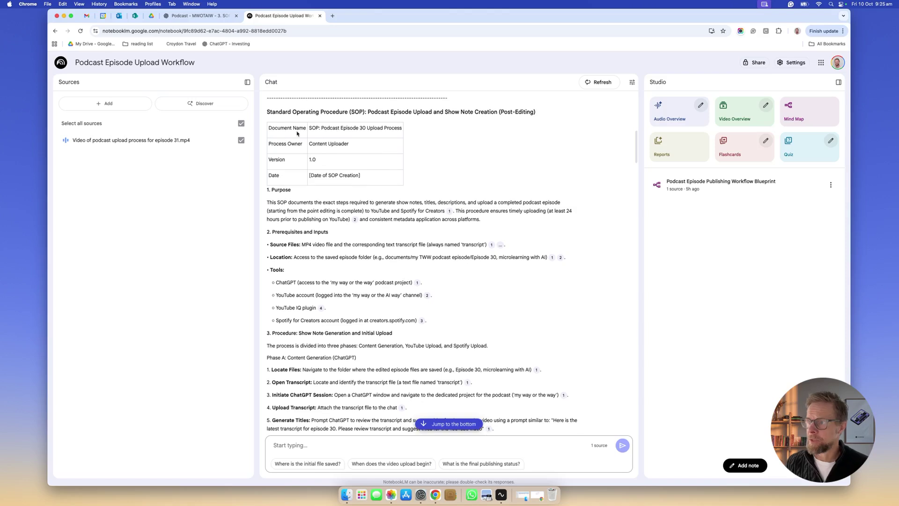
scroll(311, 220, "down", 5)
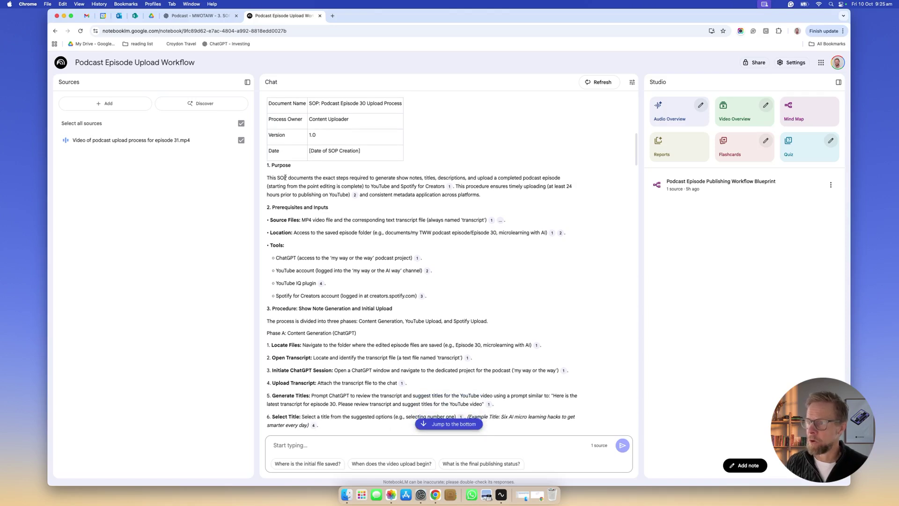
scroll(294, 228, "down", 5)
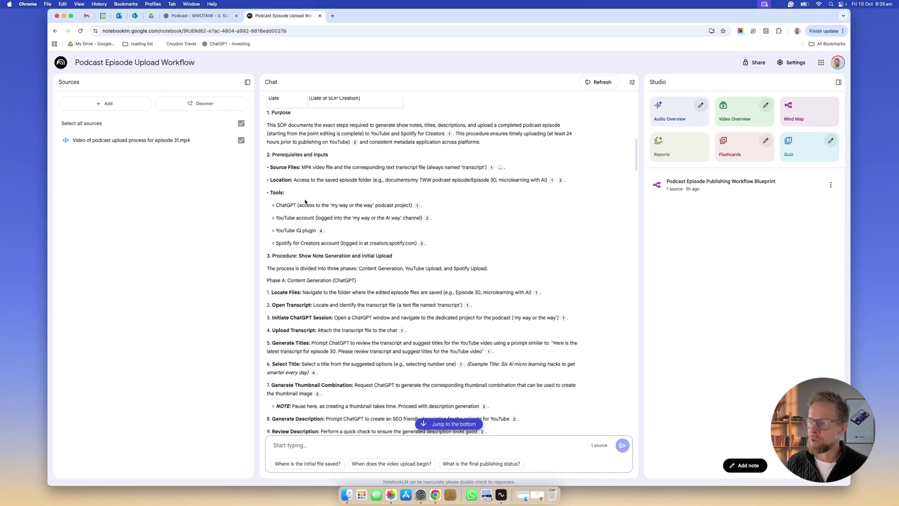
scroll(309, 216, "down", 5)
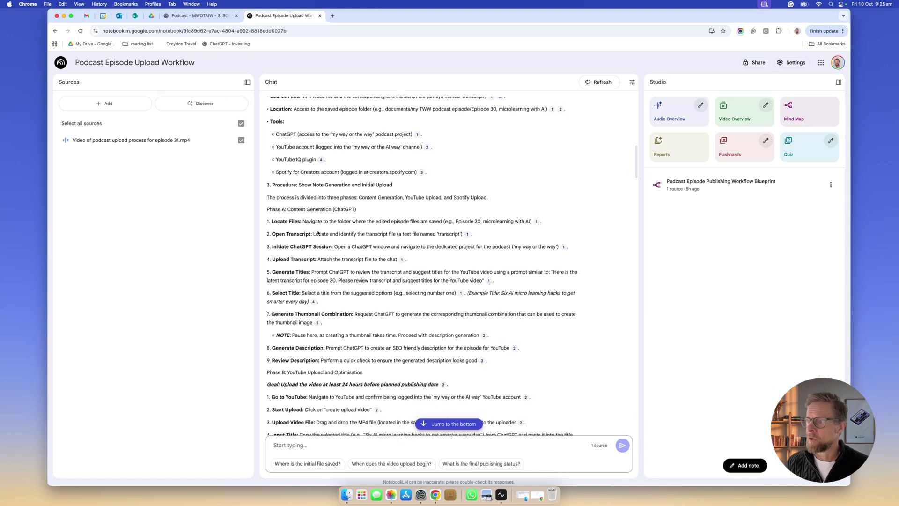
Review the SOP's procedure phases for content generation, YouTube upload and Spotify scheduling, along with its output section.
scroll(318, 232, "down", 2)
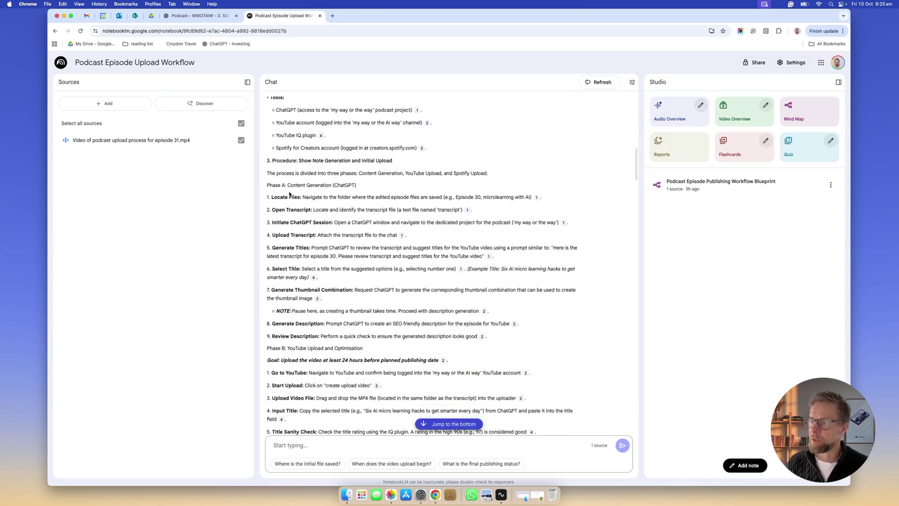
scroll(291, 193, "down", 1)
scroll(332, 284, "down", 2)
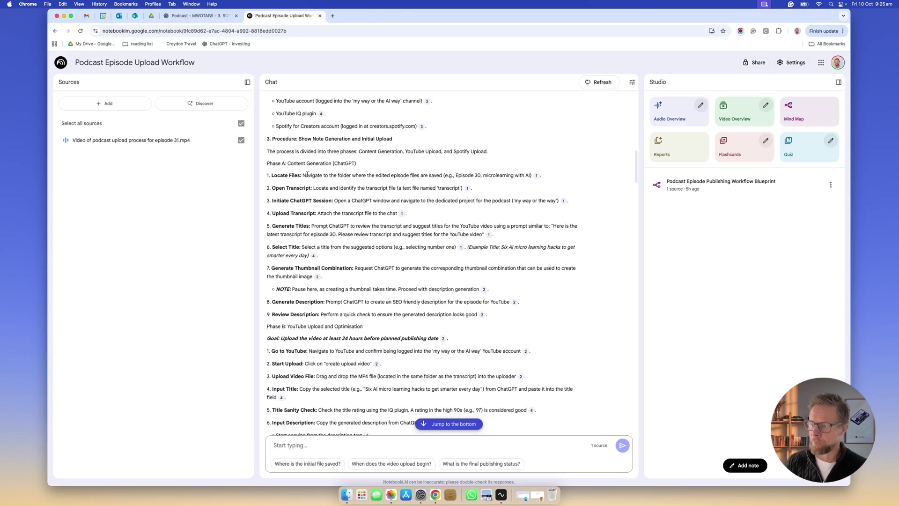
scroll(308, 175, "down", 10)
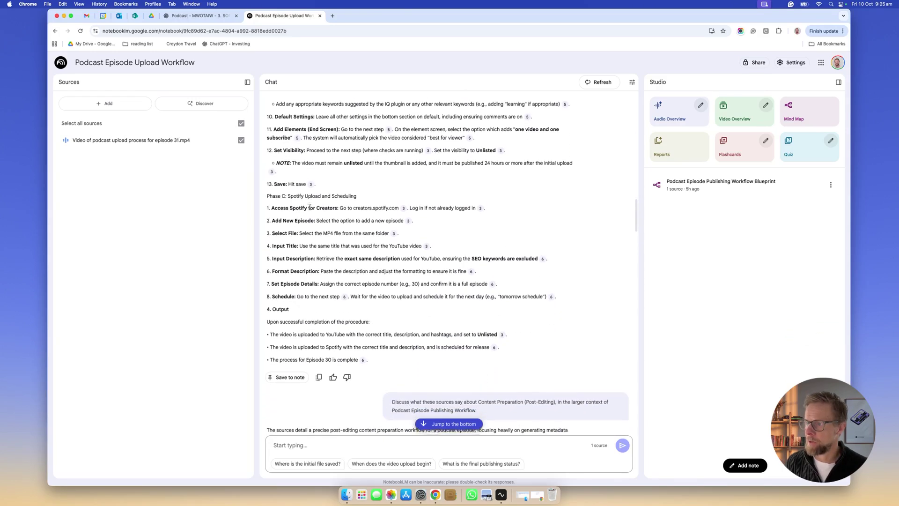
scroll(309, 208, "down", 3)
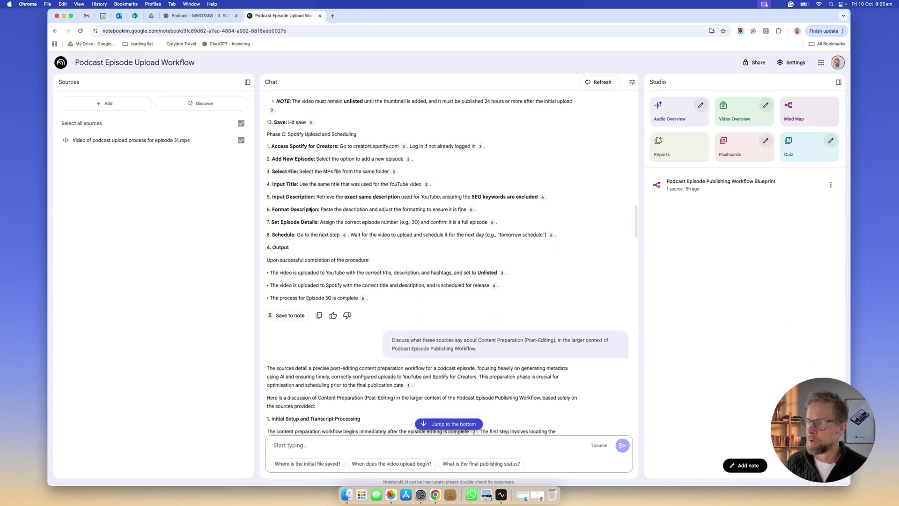
scroll(310, 209, "down", 1)
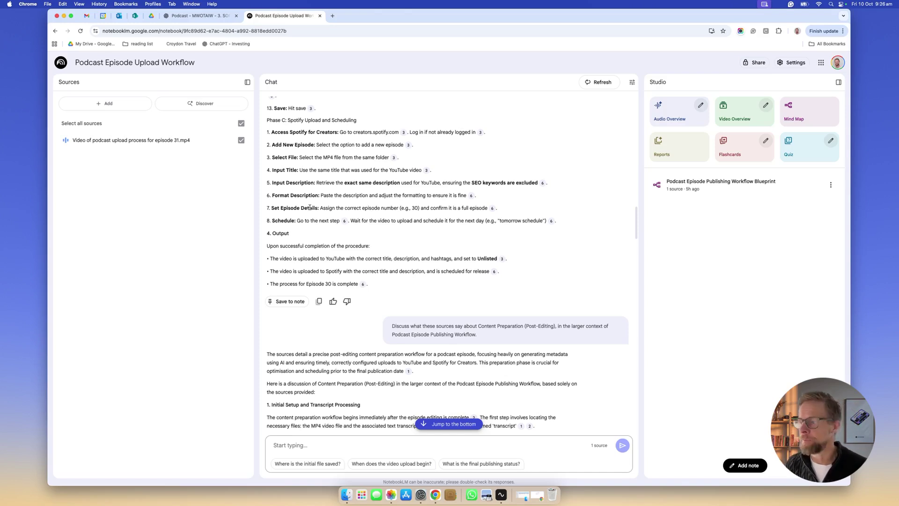
scroll(310, 207, "up", 5)
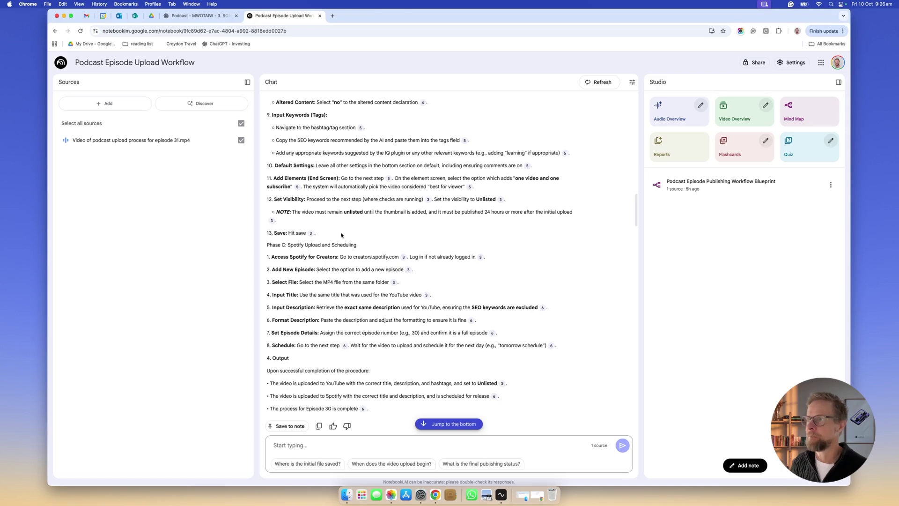
Return to the SOP trial chat in ChatGPT and review the options for sharing and attaching a video too big to upload.
left_click(199, 16)
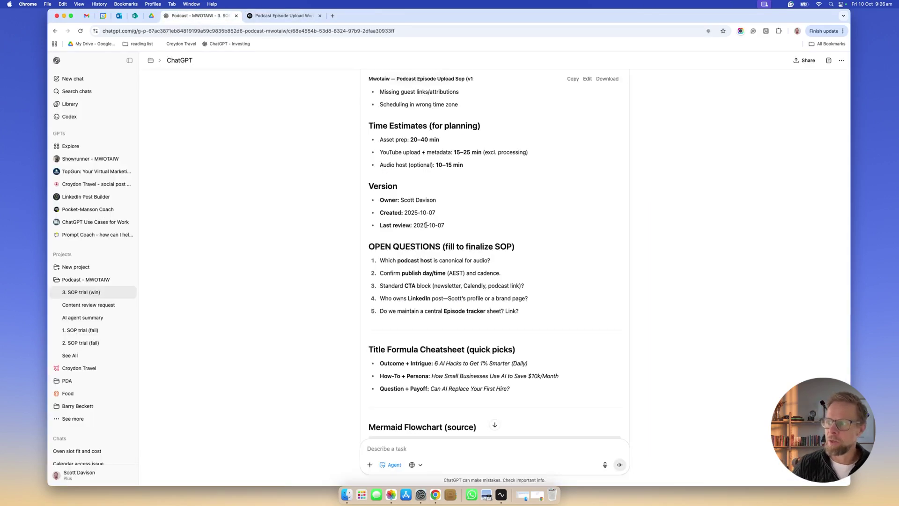
scroll(425, 225, "down", 20)
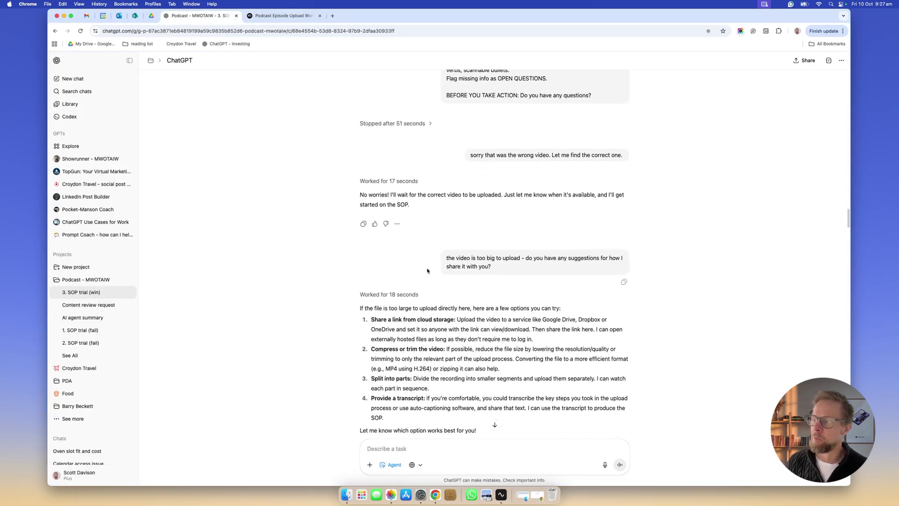
scroll(427, 271, "down", 4)
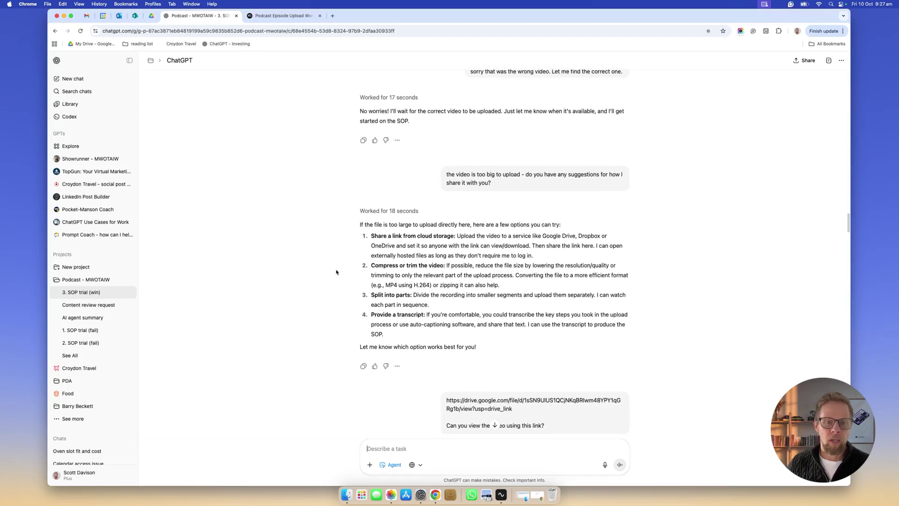
scroll(336, 272, "down", 12)
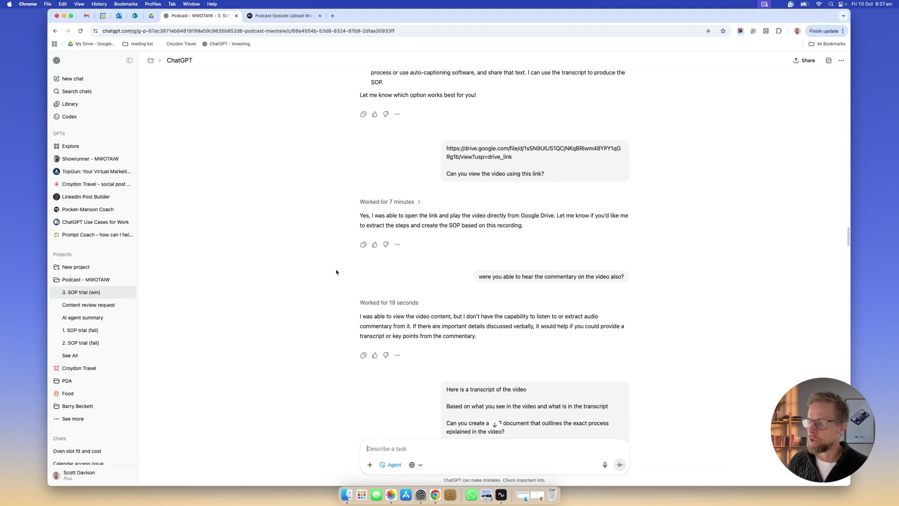
scroll(341, 299, "up", 5)
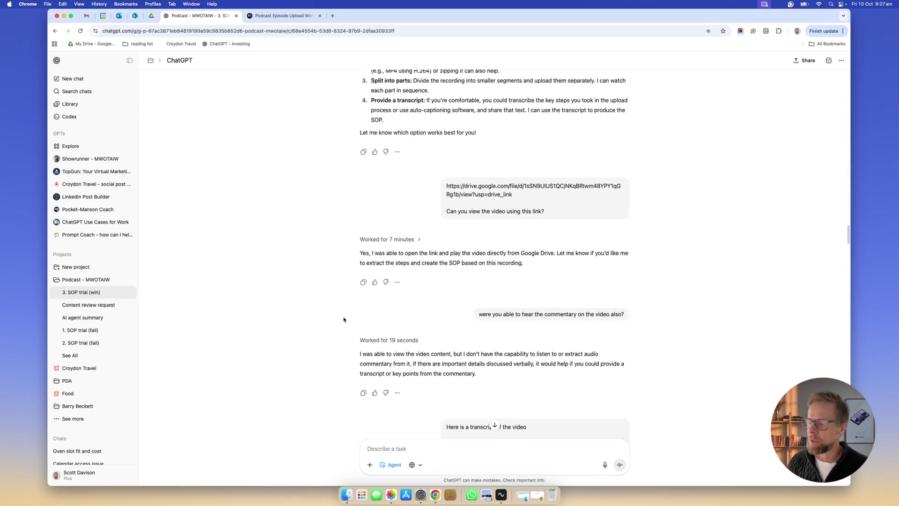
left_click(369, 465)
left_click(307, 436)
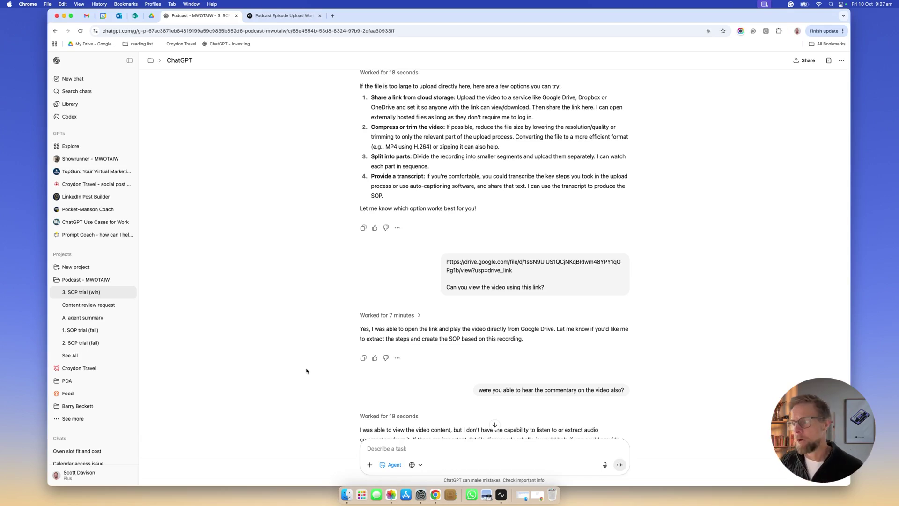
Read the ChatGPT exchange about viewing the video through a Google Drive link and hearing its commentary.
scroll(481, 269, "down", 1)
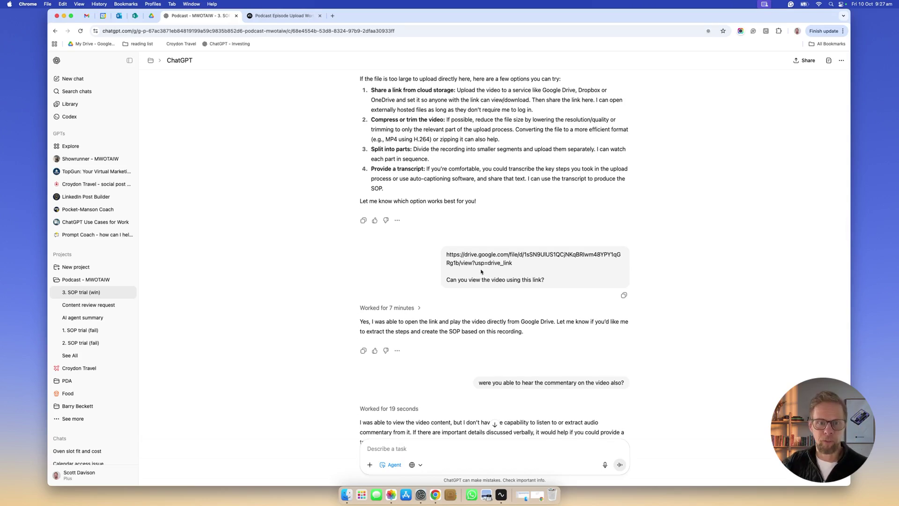
scroll(469, 277, "down", 3)
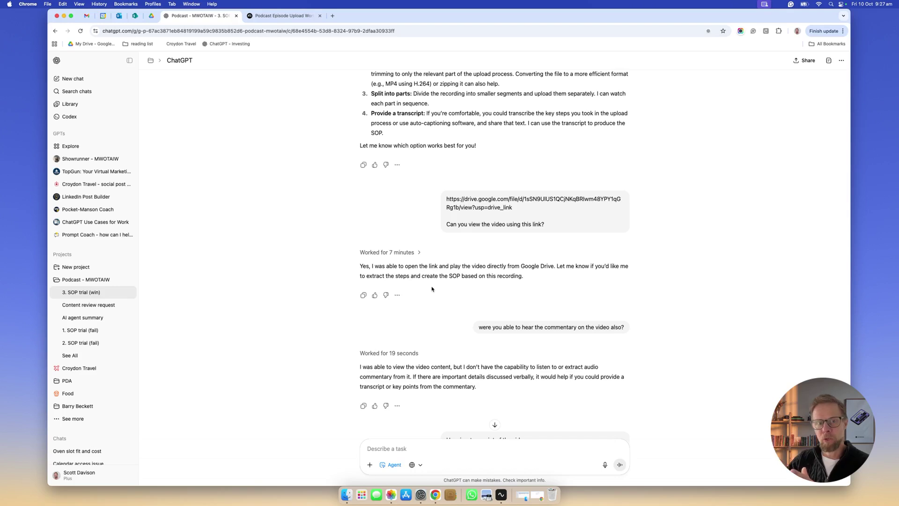
scroll(432, 288, "down", 3)
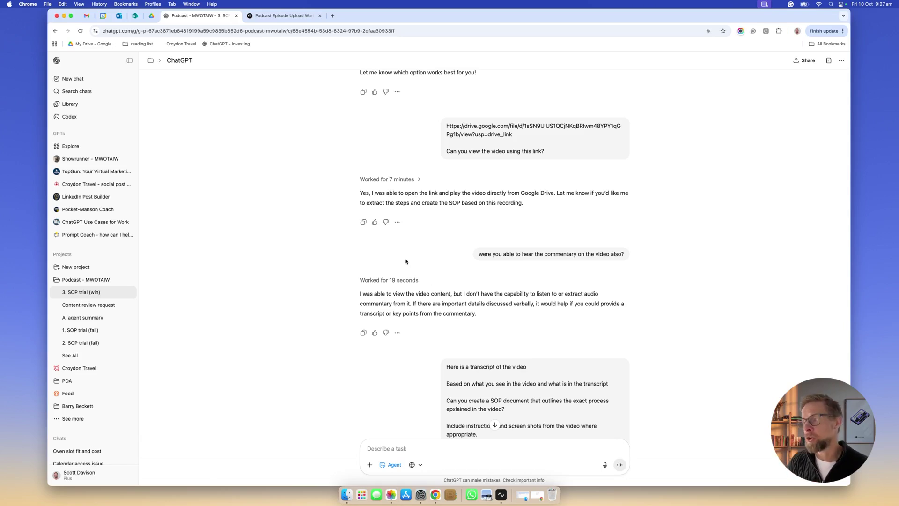
scroll(406, 260, "down", 1)
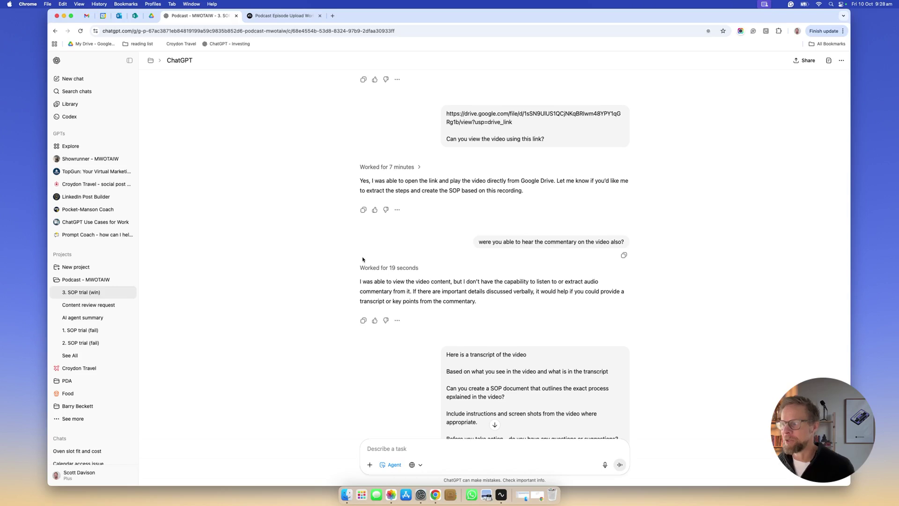
Switch back to the NotebookLM notebook and find the request for a transcript of the video in its chat.
left_click(275, 16)
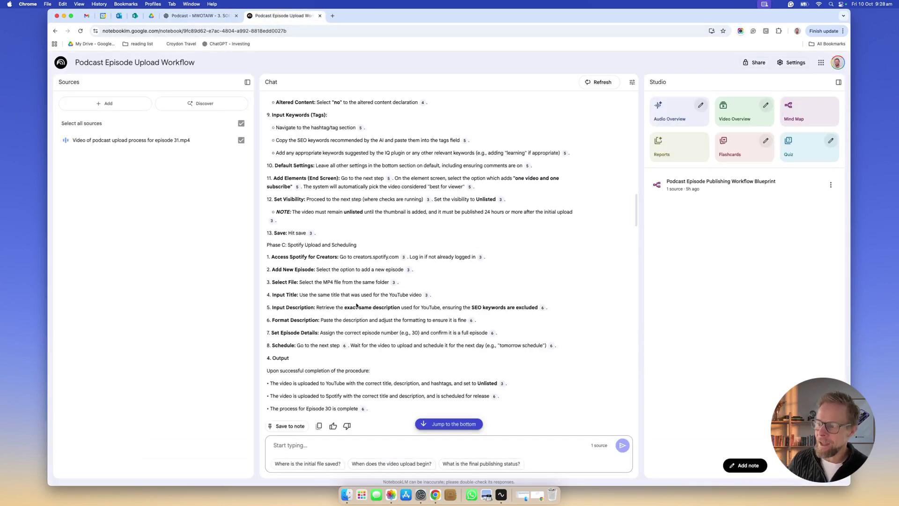
scroll(356, 305, "down", 8)
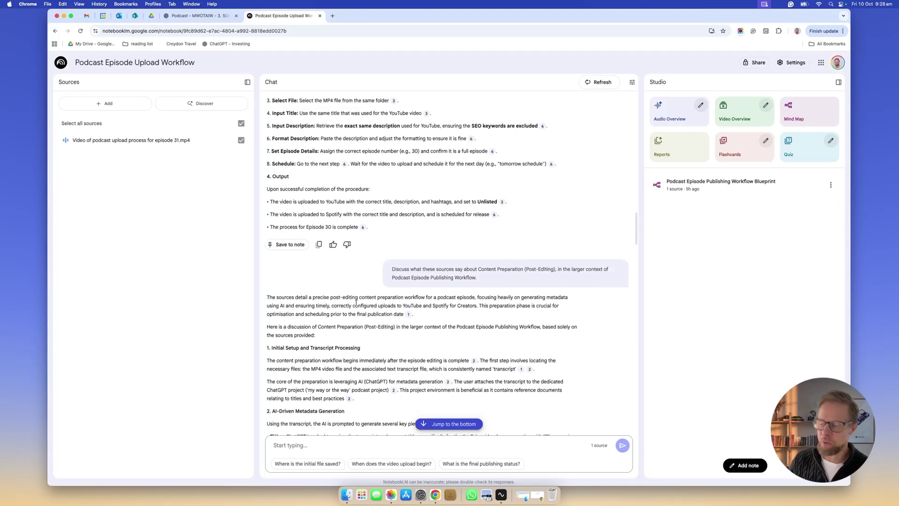
scroll(356, 302, "down", 10)
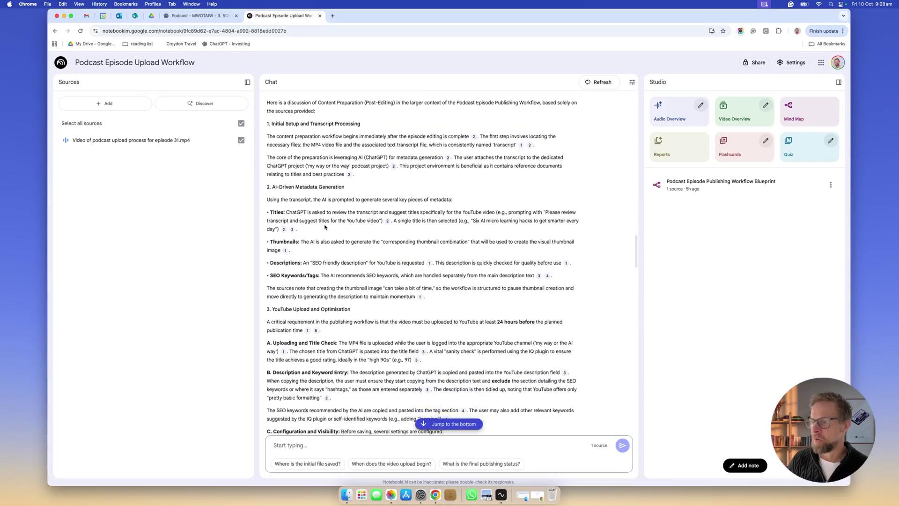
scroll(325, 226, "down", 4)
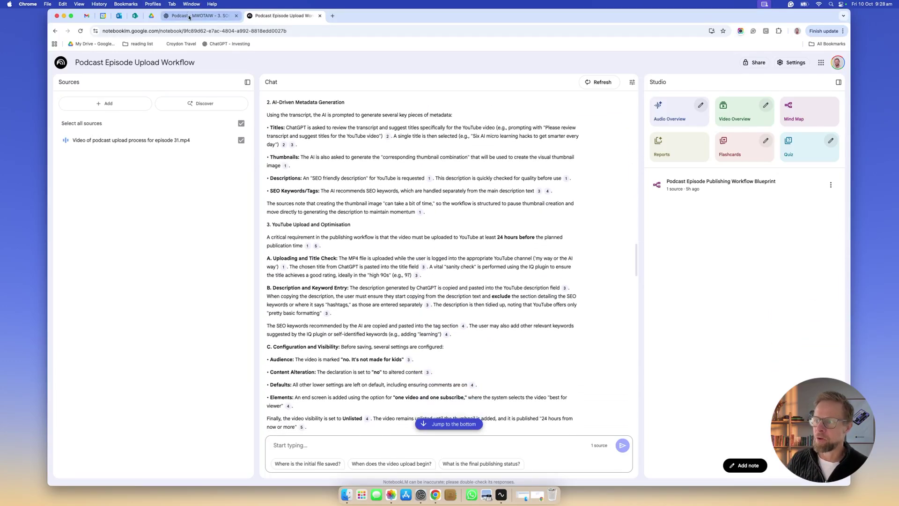
scroll(401, 218, "down", 15)
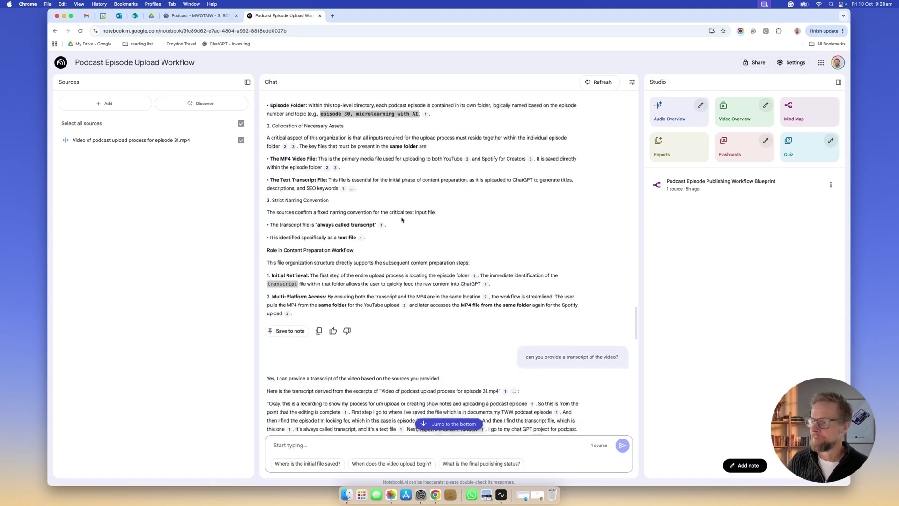
Skim the video transcript in NotebookLM and return to ChatGPT's SOP trial chat to read the SOP prompt containing the pasted transcript.
scroll(402, 218, "down", 3)
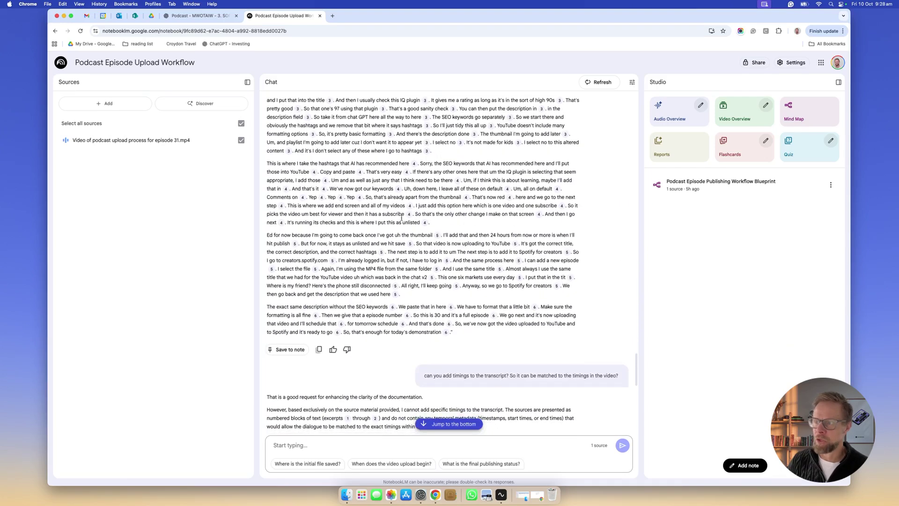
left_click(197, 16)
scroll(427, 293, "down", 6)
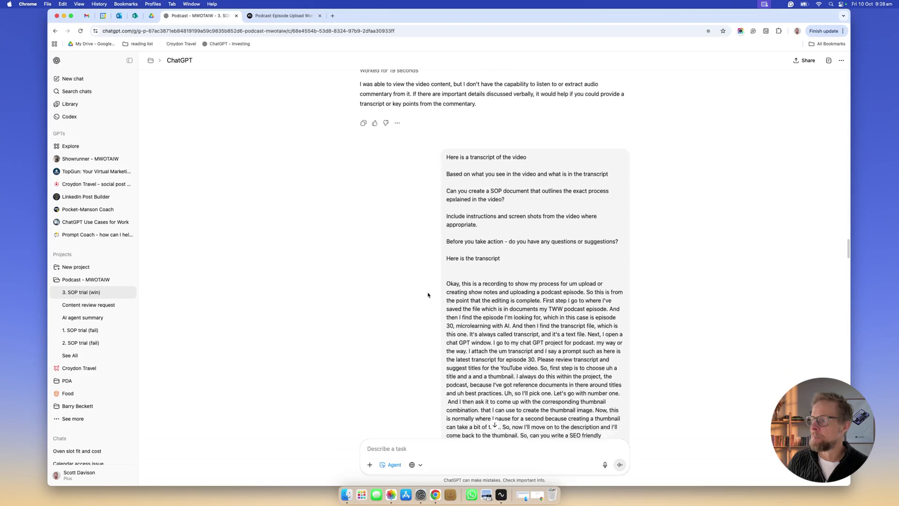
scroll(427, 295, "down", 3)
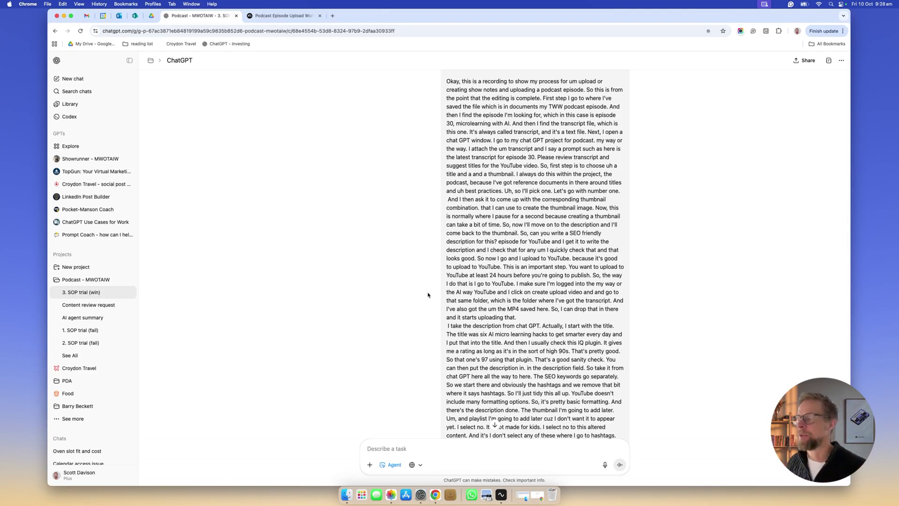
Read ChatGPT's clarifying questions about thumbnails, release scheduling, Spotify settings and additional distribution steps.
scroll(427, 295, "down", 15)
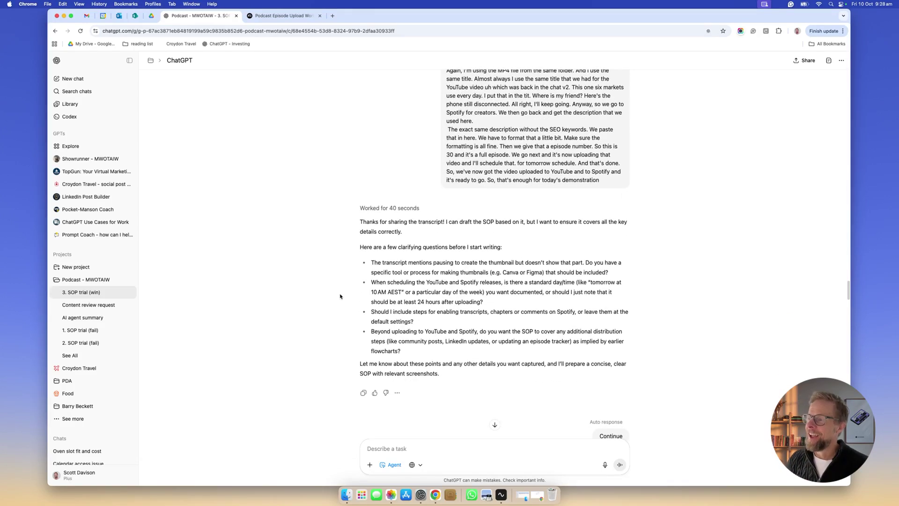
scroll(351, 297, "down", 1)
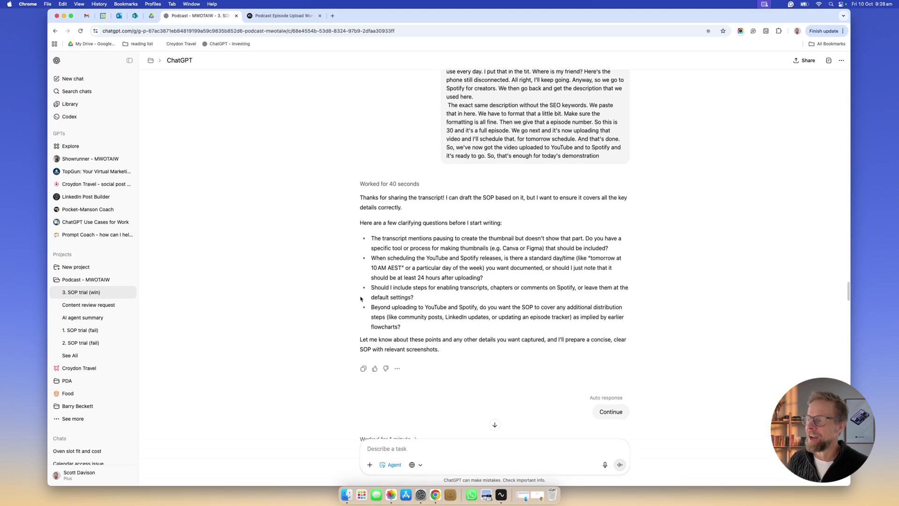
scroll(361, 298, "down", 6)
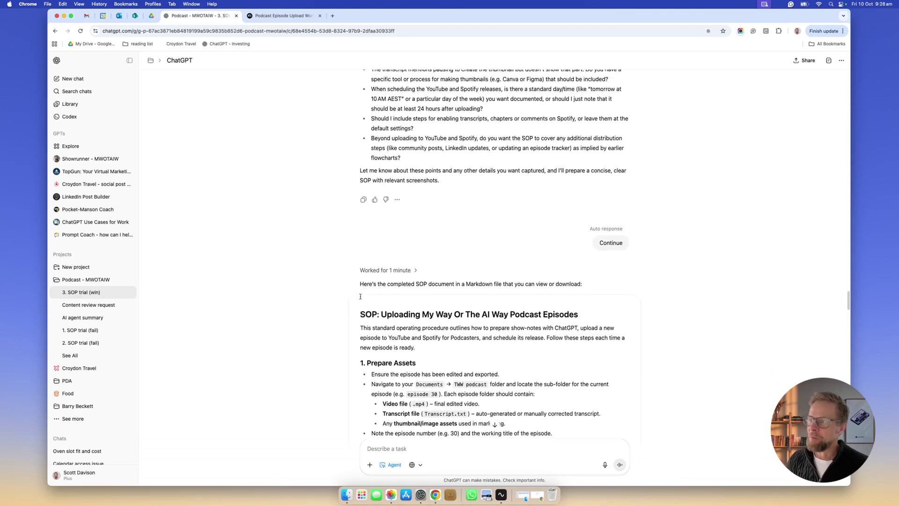
scroll(360, 296, "up", 2)
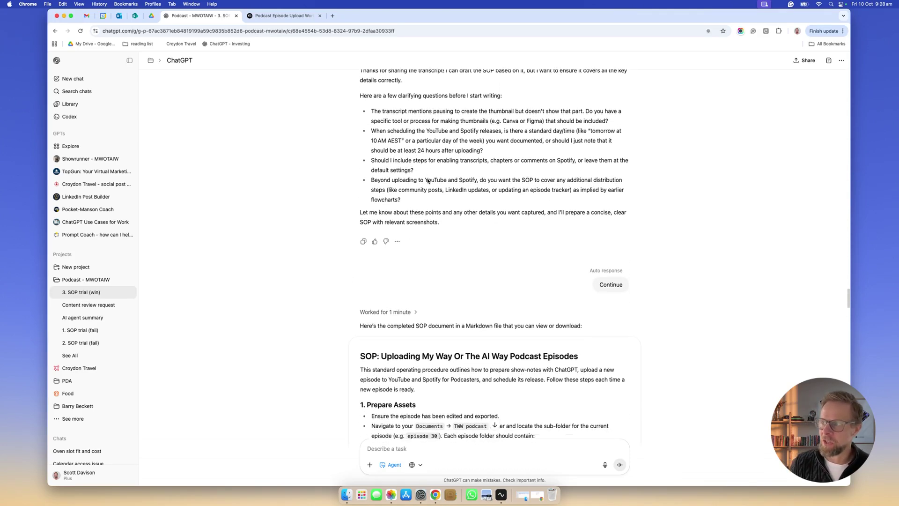
scroll(428, 181, "up", 1)
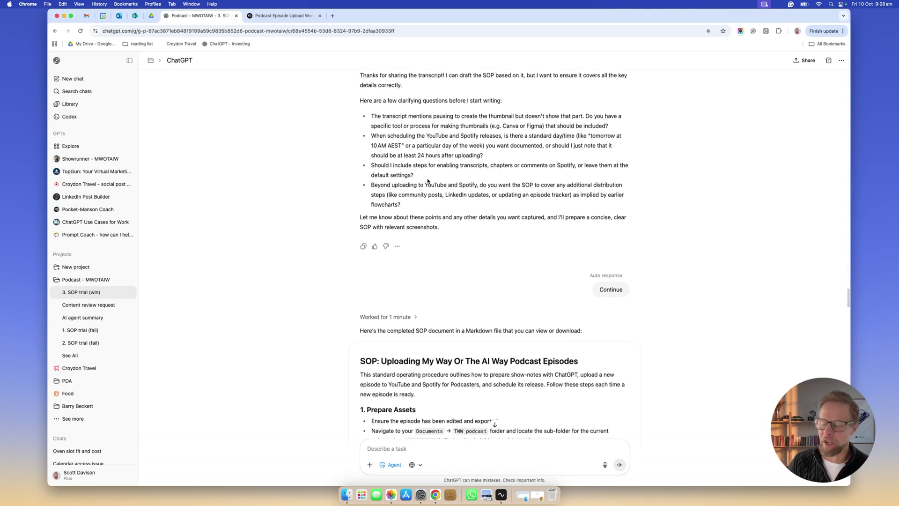
Review the first SOP draft's ChatGPT content and YouTube upload sections, and find the follow-up prompt restricting it to the video and transcript.
scroll(427, 180, "down", 15)
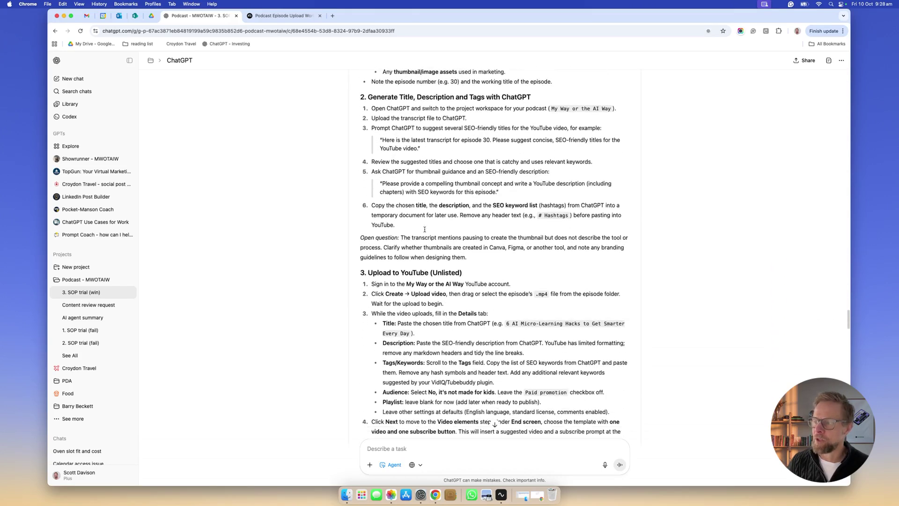
scroll(425, 229, "down", 8)
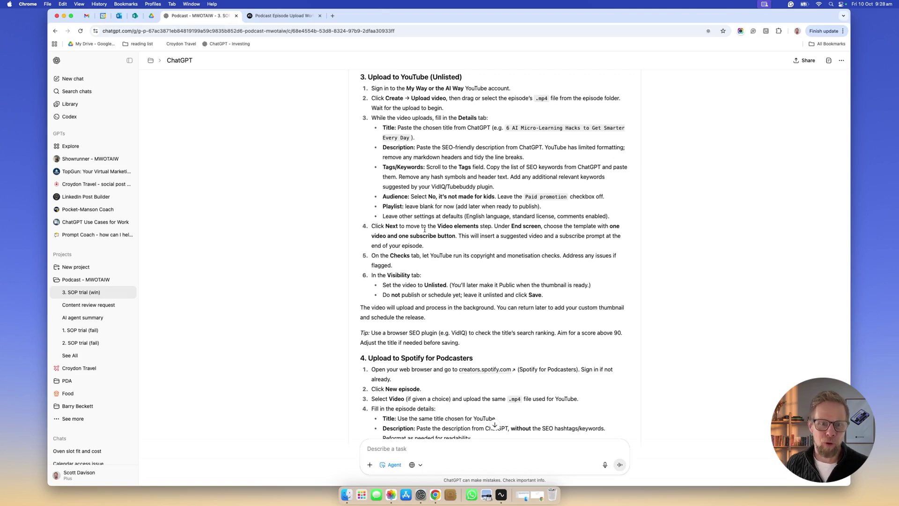
scroll(424, 230, "up", 15)
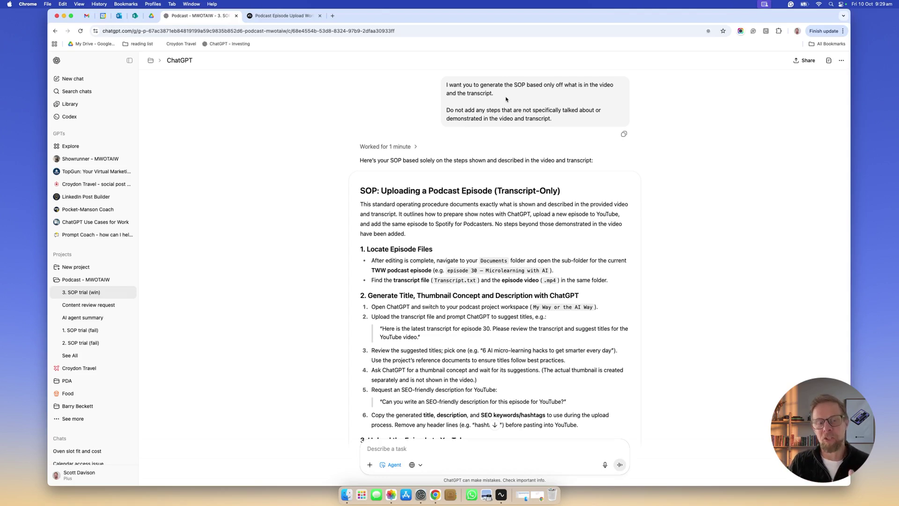
Review the transcript-only SOP from locating episode files through the YouTube and Spotify uploads to its conclusion and the follow-up flowchart request.
scroll(506, 99, "down", 2)
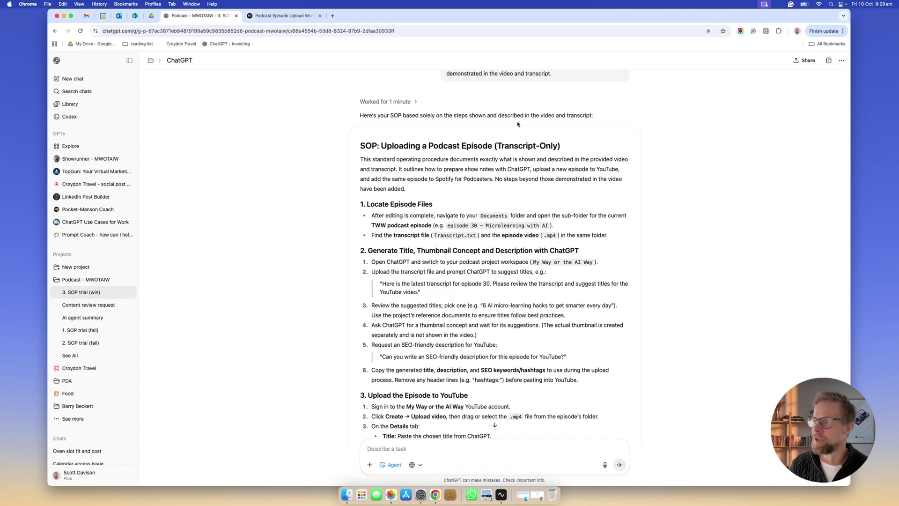
scroll(456, 244, "down", 8)
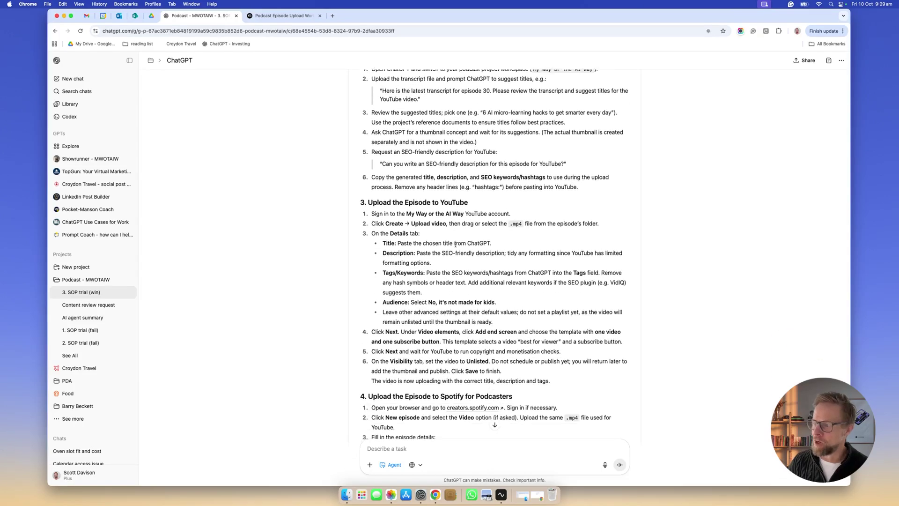
scroll(456, 244, "down", 4)
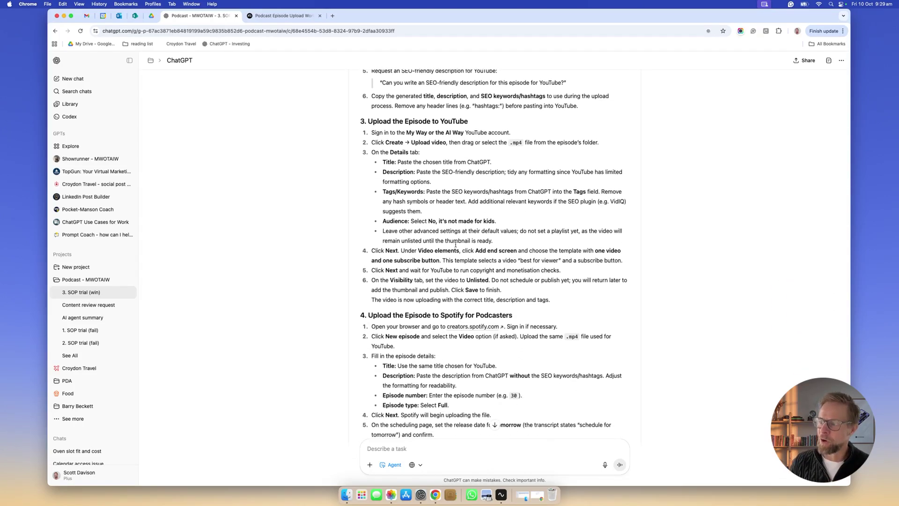
scroll(456, 244, "down", 5)
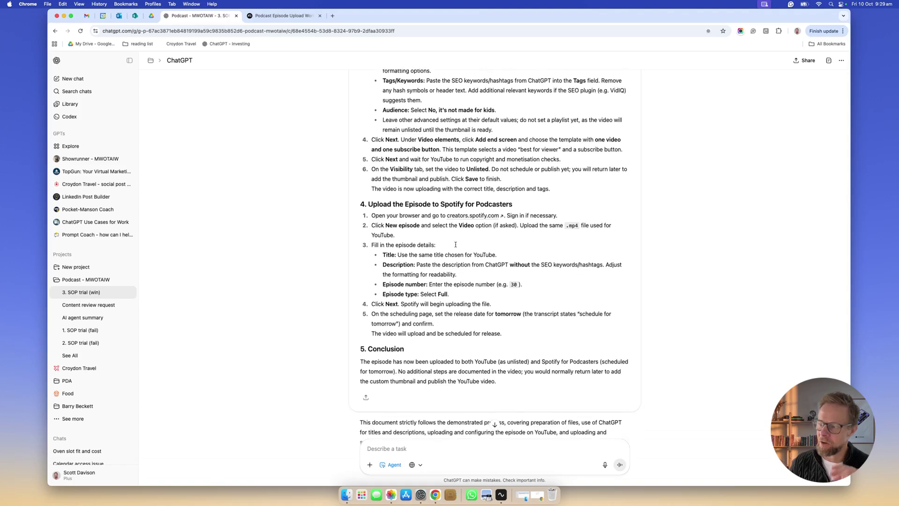
scroll(456, 244, "down", 1)
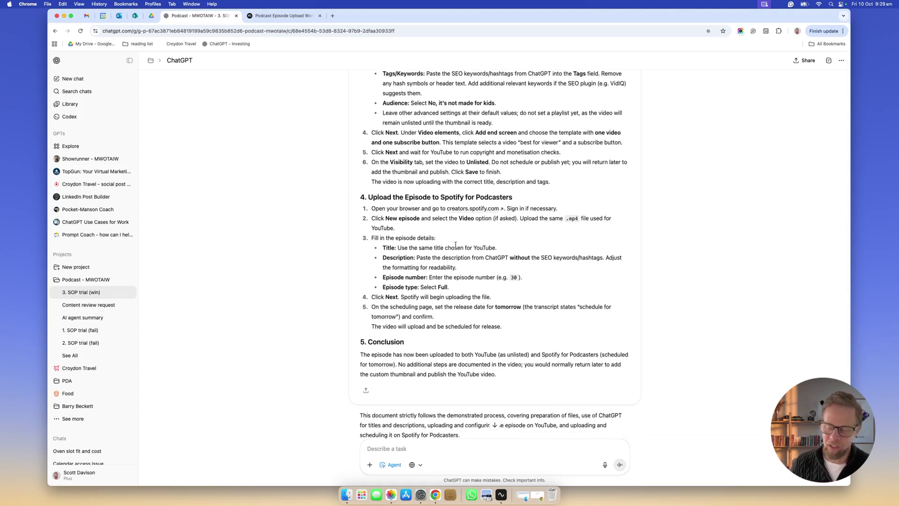
scroll(456, 244, "down", 3)
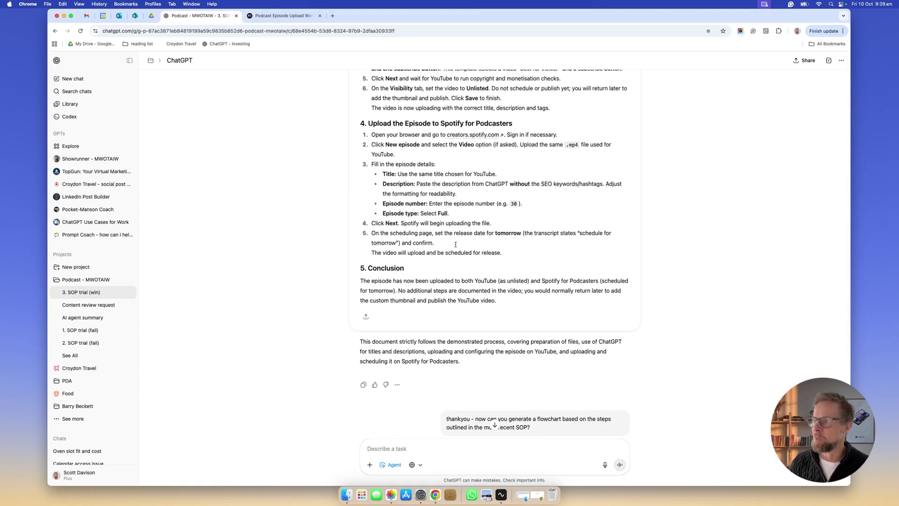
scroll(455, 244, "down", 1)
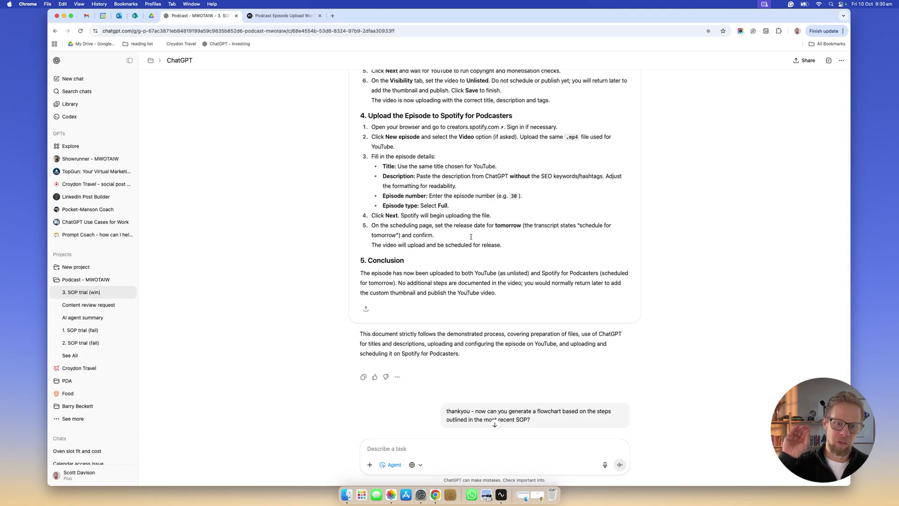
scroll(471, 236, "down", 1)
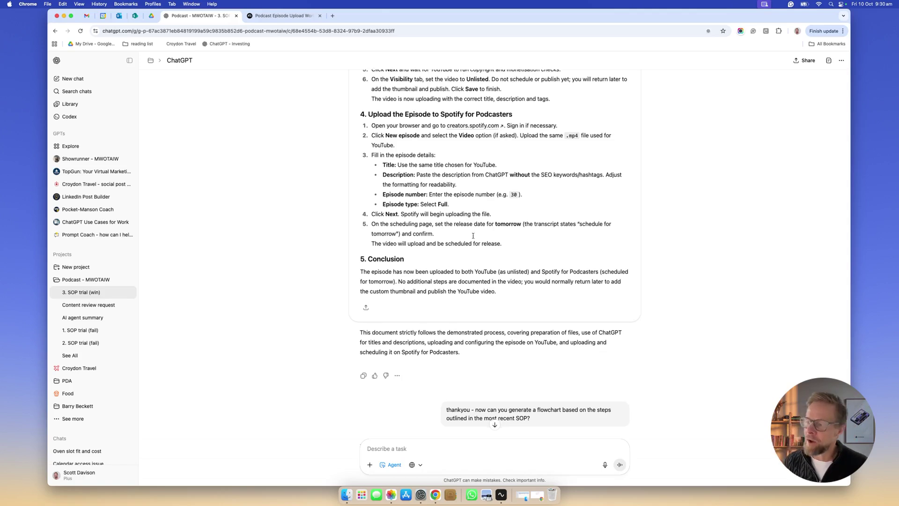